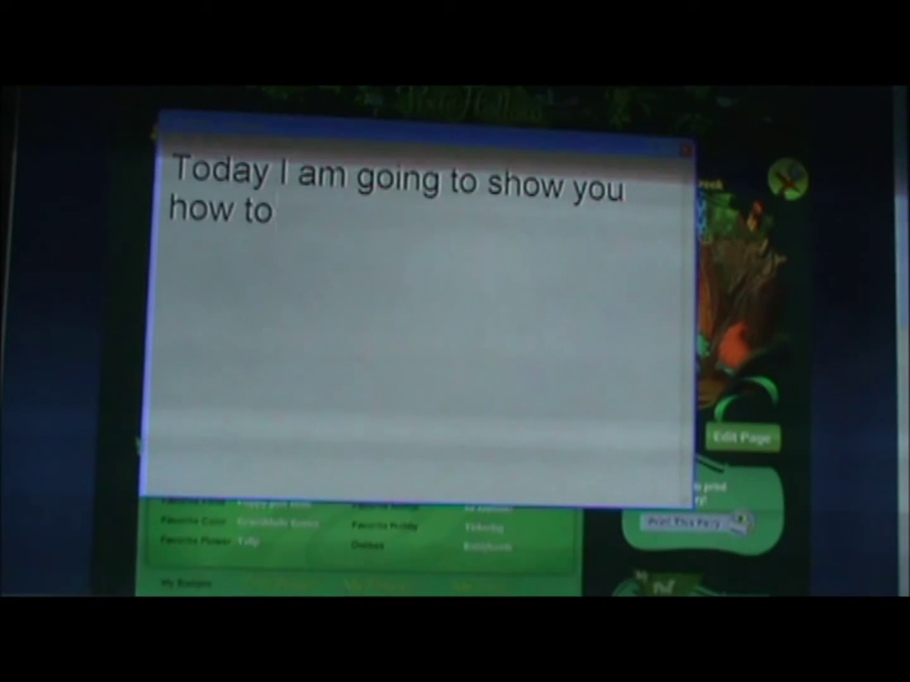
pyautogui.write(' take a cropped screen')
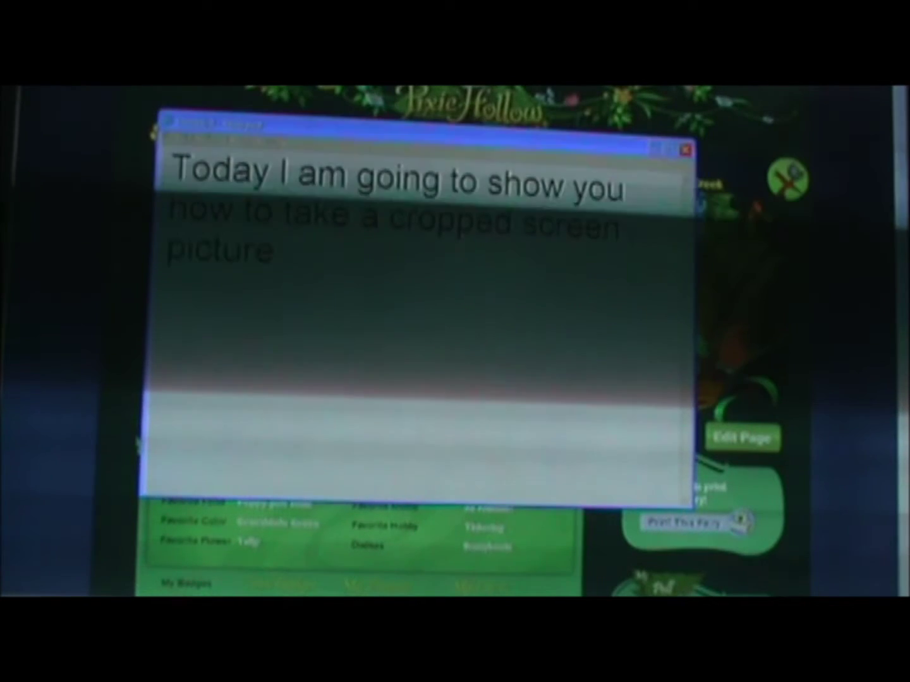
pyautogui.write(' picture of you fairy for an icon/bac')
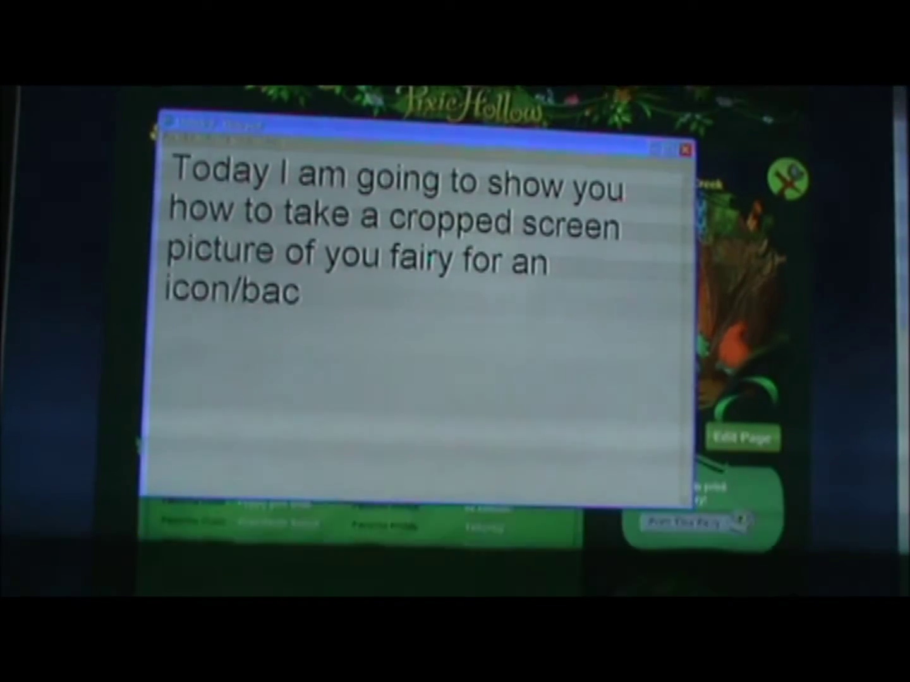
pyautogui.write('kground if you have an older comp')
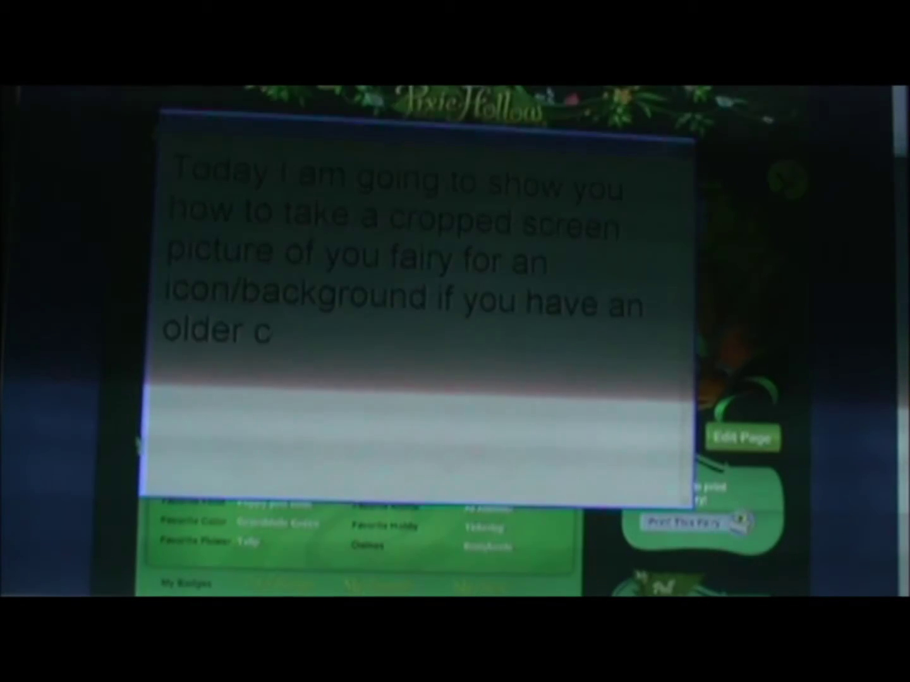
pyautogui.write("uter and don't have snipp")
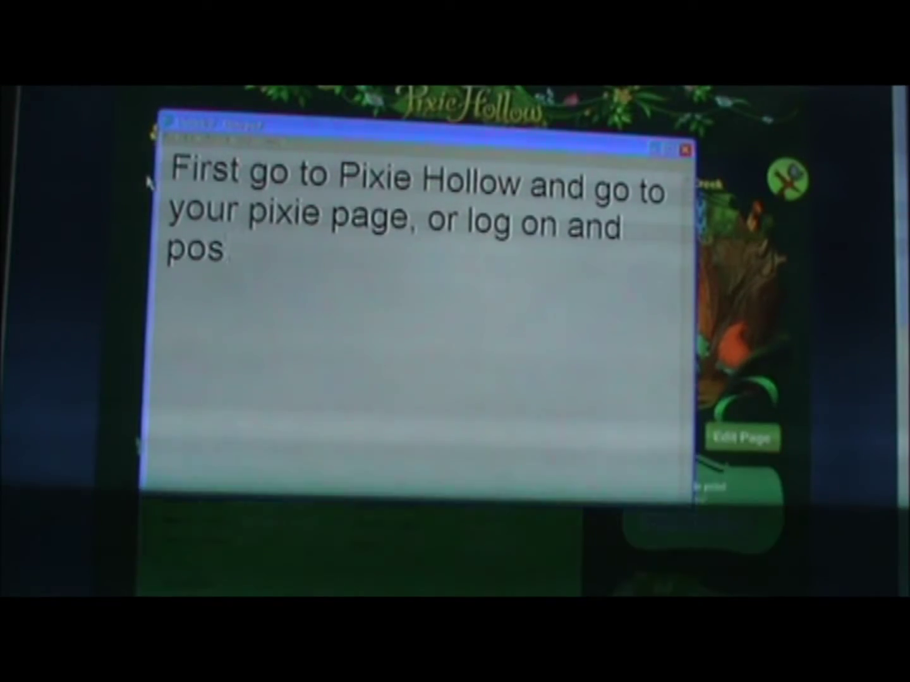
pyautogui.write('ition your fairy :)')
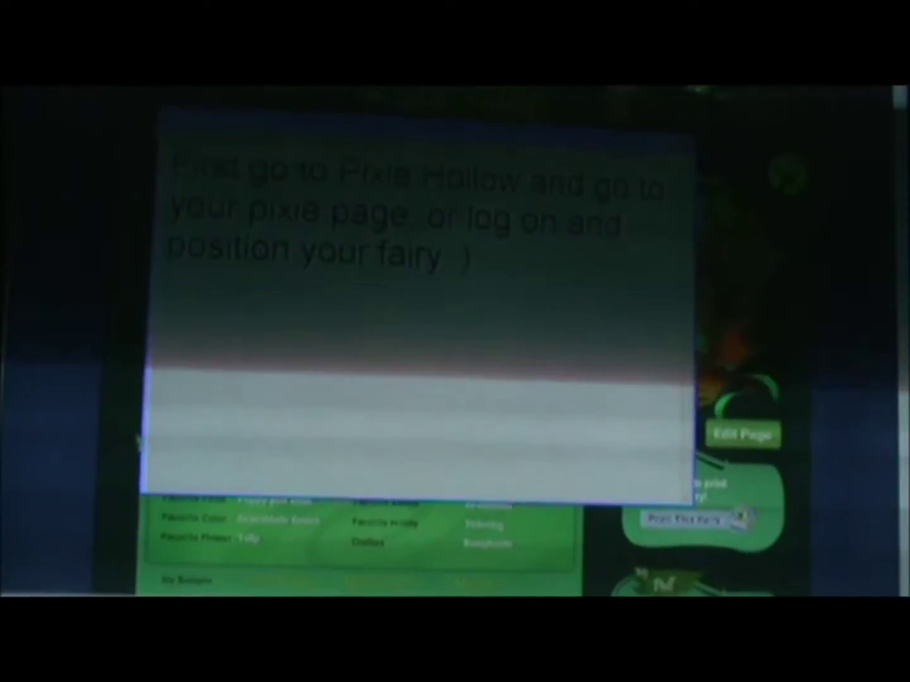
# Step: Select all the text in the Notepad note so it can be replaced
pyautogui.hotkey('ctrl', 'a')
pyautogui.write("his is Dale'")
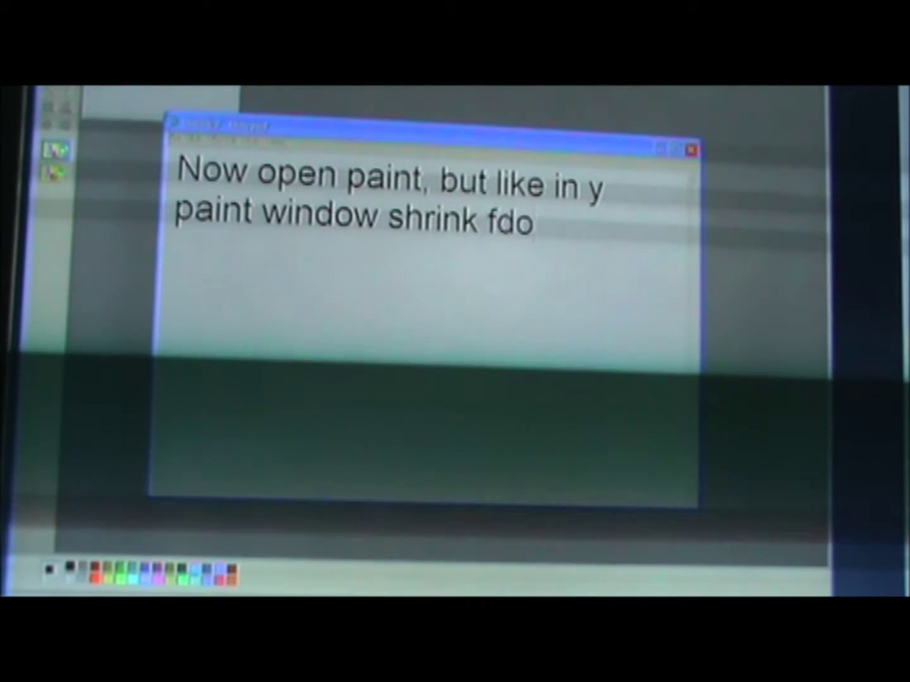
pyautogui.write('wn the white part, and your p')
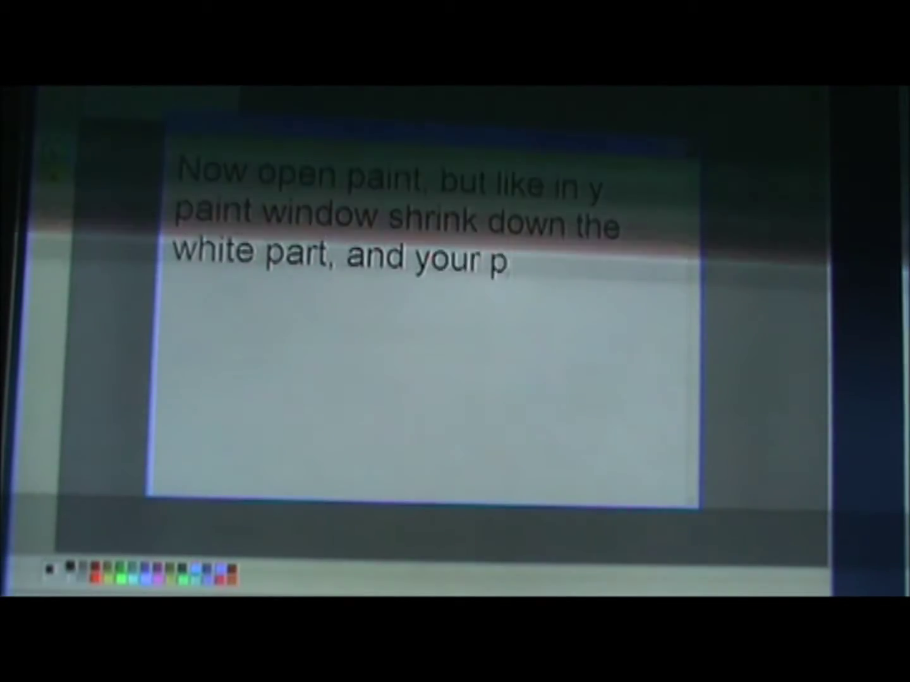
pyautogui.write('icture will auto')
# Step: Hide the Notepad note so the Paint canvas with the Pixie Hollow screenshot shows
pyautogui.hotkey('ctrl', 'a')
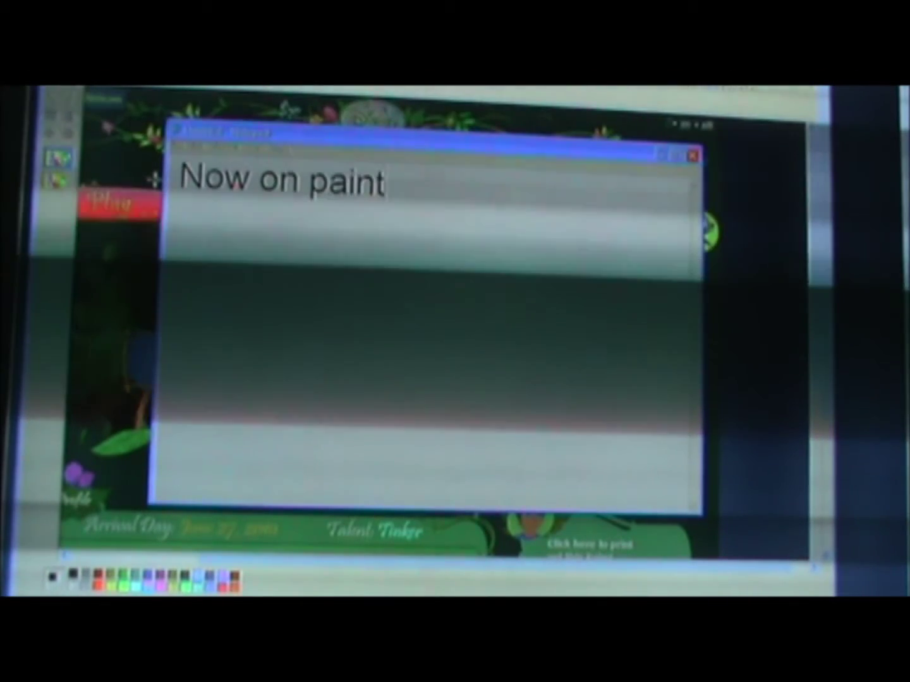
pyautogui.write(' click')
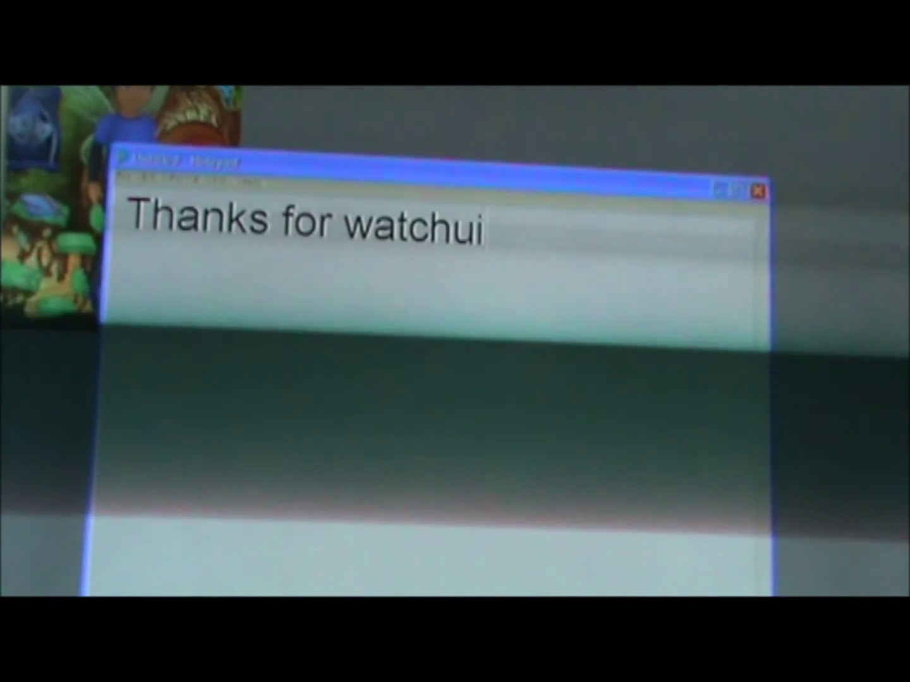
# Step: Erase the mistyped letters in the Notepad sign-off 'Thanks for watching Bye! ;)'
pyautogui.press('BackSpace')
pyautogui.press('BackSpace')
pyautogui.write('ing Bye! ;)')
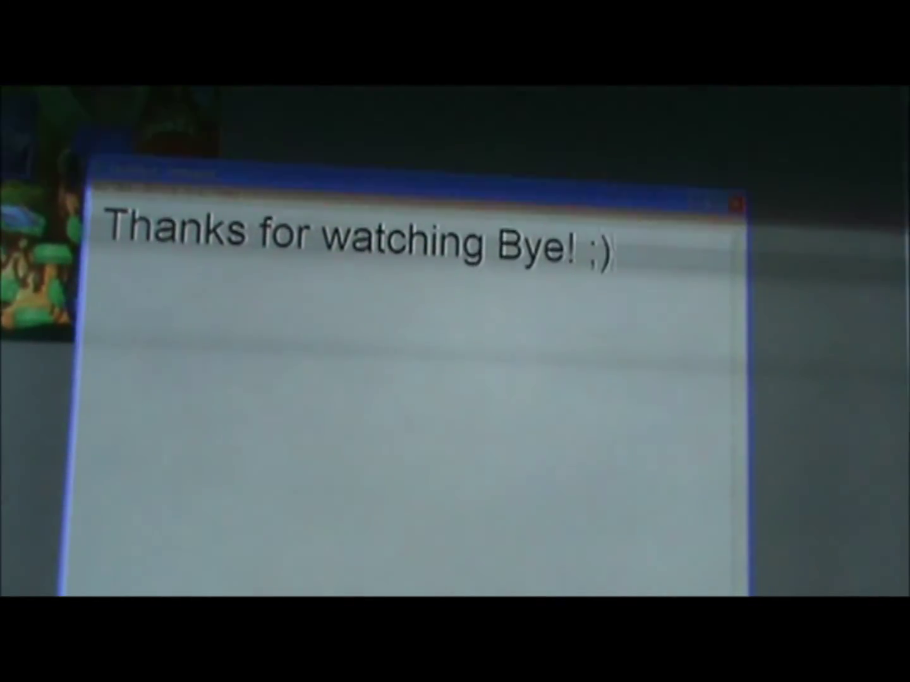